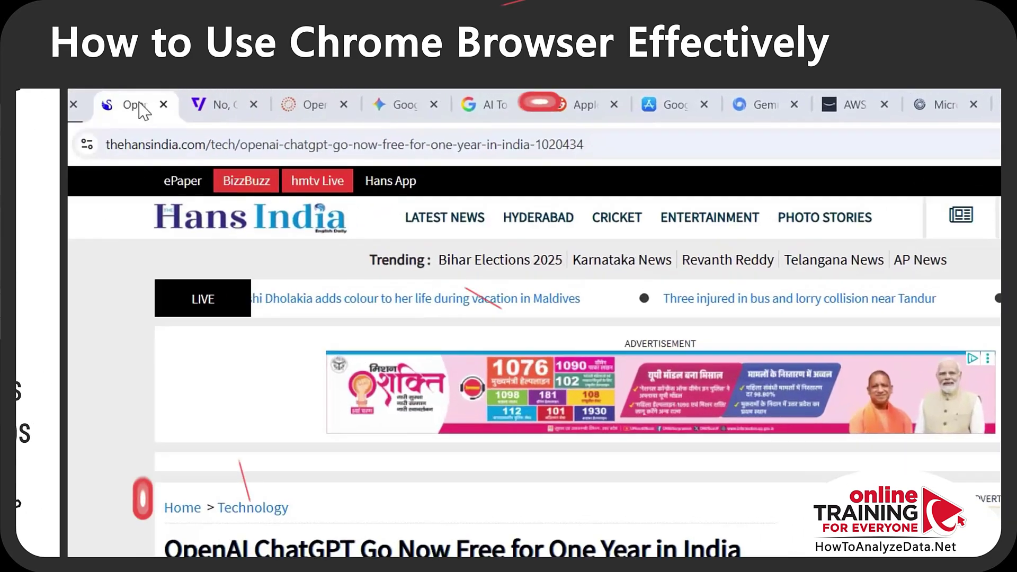
Step: Put the Hans India tab in a new tab group named ChatGPT and colour the group teal
right_click(98, 109)
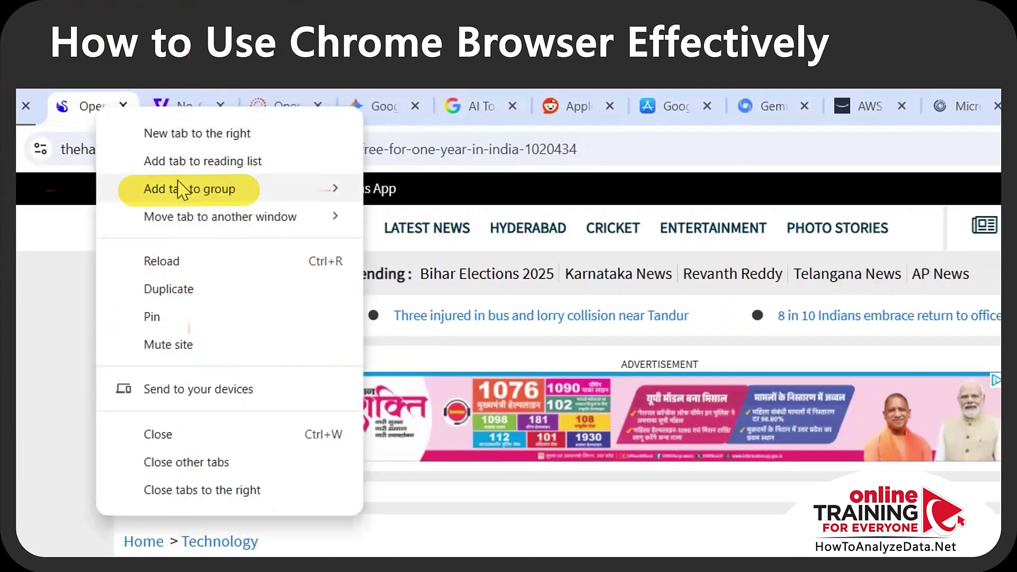
mouse_move(181, 190)
left_click(437, 189)
type("ChatGPT")
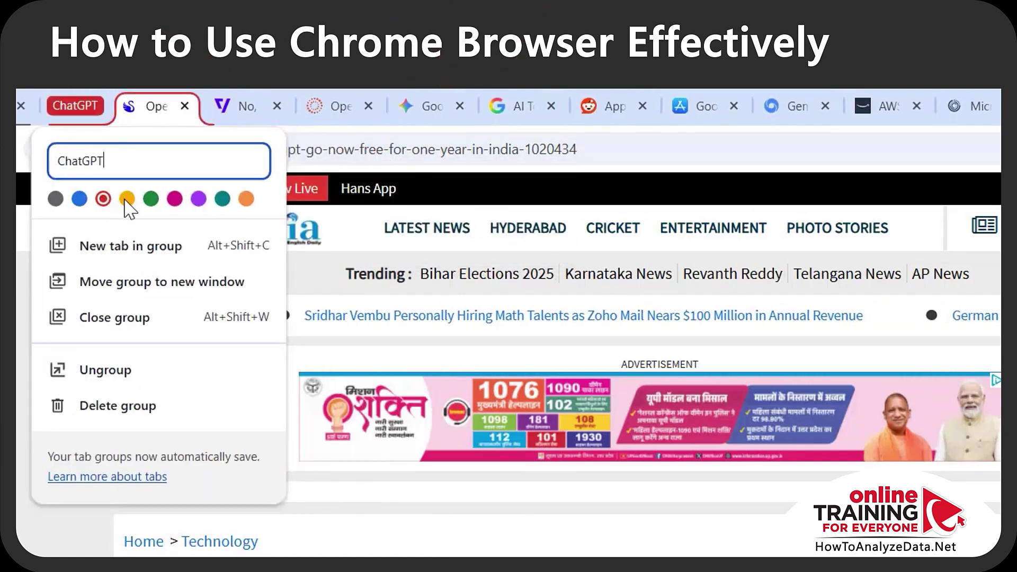
left_click(223, 200)
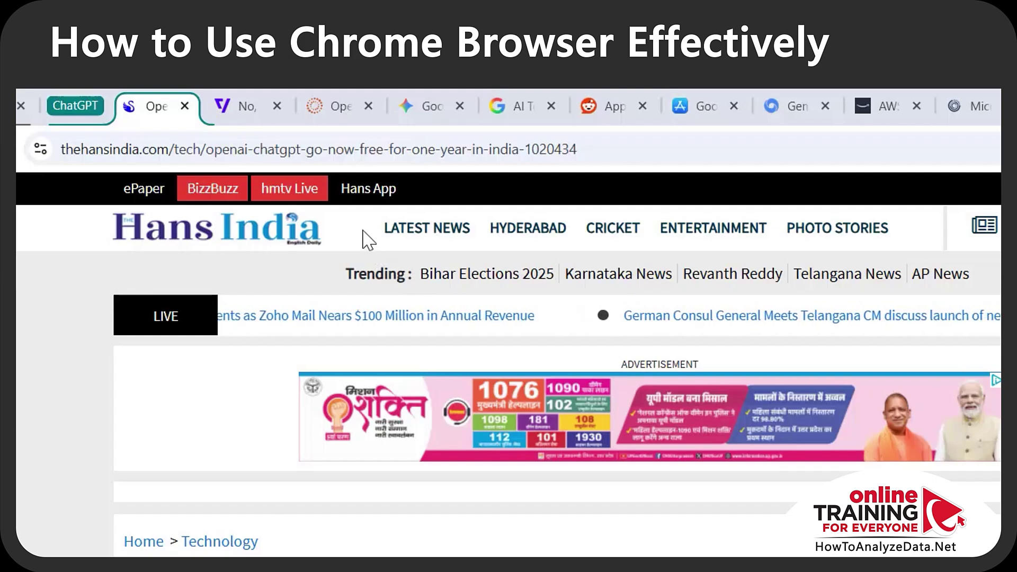
Step: Add The Verge and Reuters tabs to the ChatGPT group
left_click(245, 104)
right_click(231, 100)
mouse_move(318, 157)
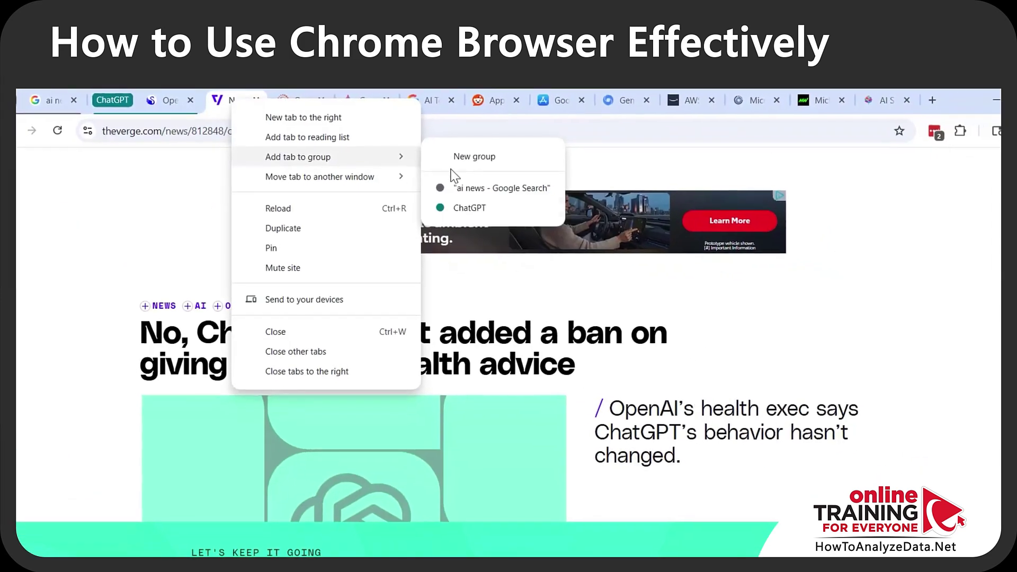
left_click(469, 208)
left_click(298, 104)
right_click(300, 103)
mouse_move(367, 158)
left_click(530, 209)
Step: Put the Google Gemini tab in a new tab group named Gemini and colour the group red
left_click(364, 102)
right_click(364, 102)
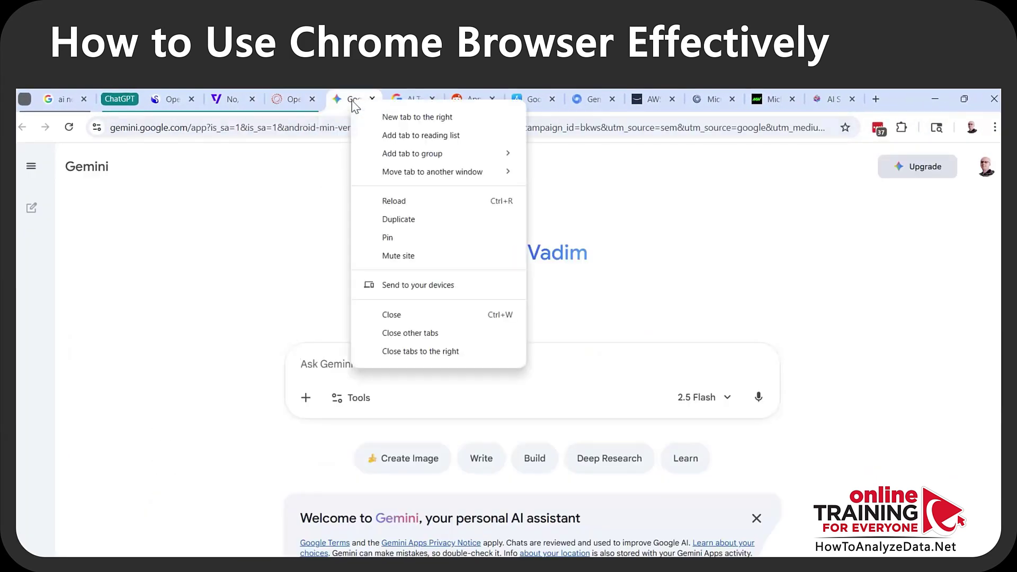
mouse_move(412, 153)
left_click(552, 153)
type("Gemini")
left_click(355, 161)
Step: Add the AI Tools for Business tab and the Reddit tab about Apple's new Siri to the Gemini group
left_click(438, 101)
right_click(438, 101)
left_click(496, 99)
left_click(495, 99)
right_click(496, 101)
Step: Add the Google Gemini App Store tab and the Google DeepMind tab to the Gemini group
left_click(551, 100)
left_click(551, 101)
right_click(551, 105)
mouse_move(688, 160)
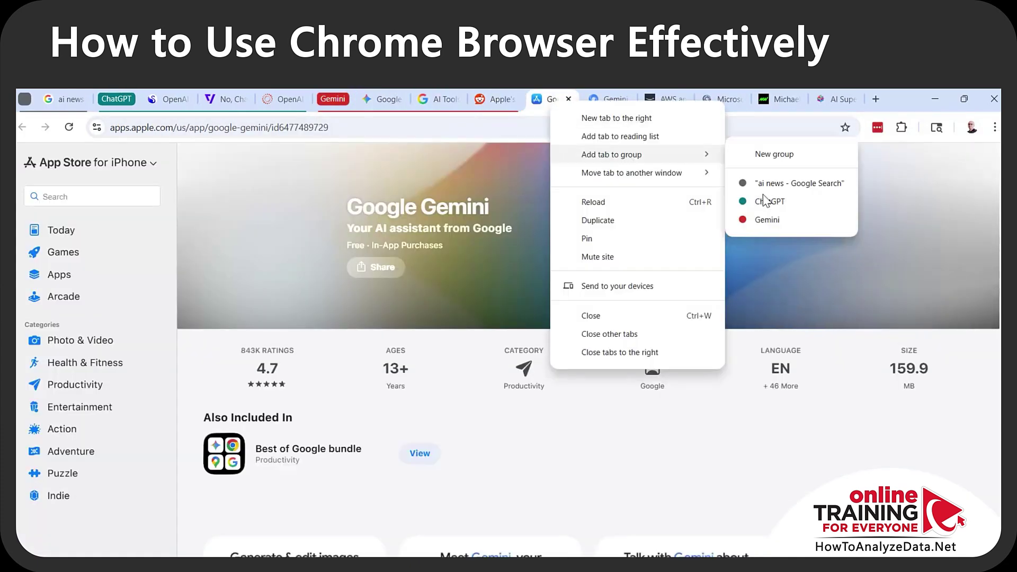
left_click(768, 219)
left_click(610, 99)
right_click(612, 106)
left_click(827, 220)
Step: Put the AWS tab in a new group named AI - Artificial Intelligence and colour the group yellow
left_click(662, 99)
right_click(668, 106)
mouse_move(738, 157)
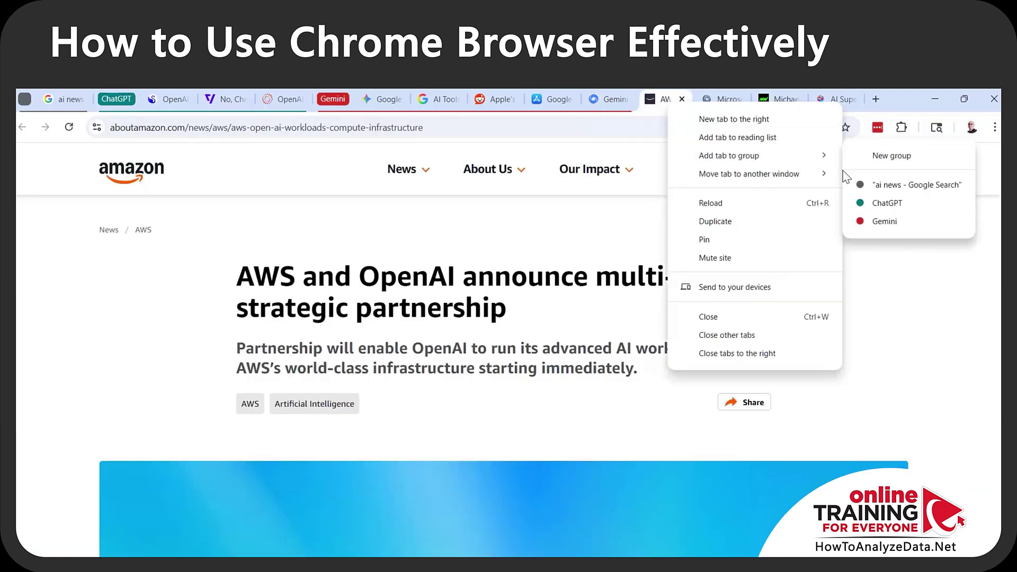
left_click(895, 156)
type("AI - Artificial Intelligence")
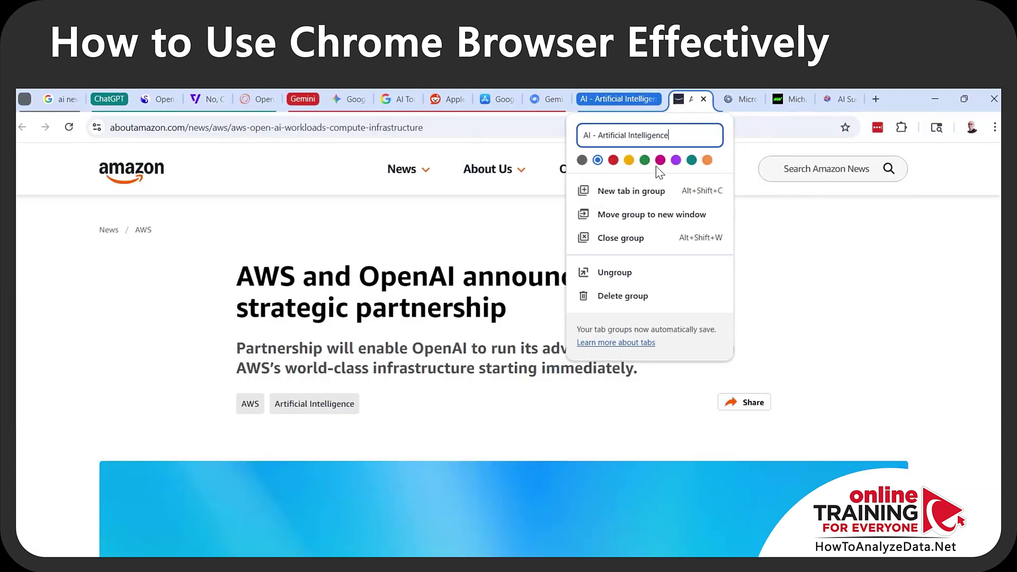
Step: Add the ComputerWeekly, MarketWatch, AI Super Thinker and ai news search tabs to the AI - Artificial Intelligence group
left_click(728, 101)
right_click(732, 99)
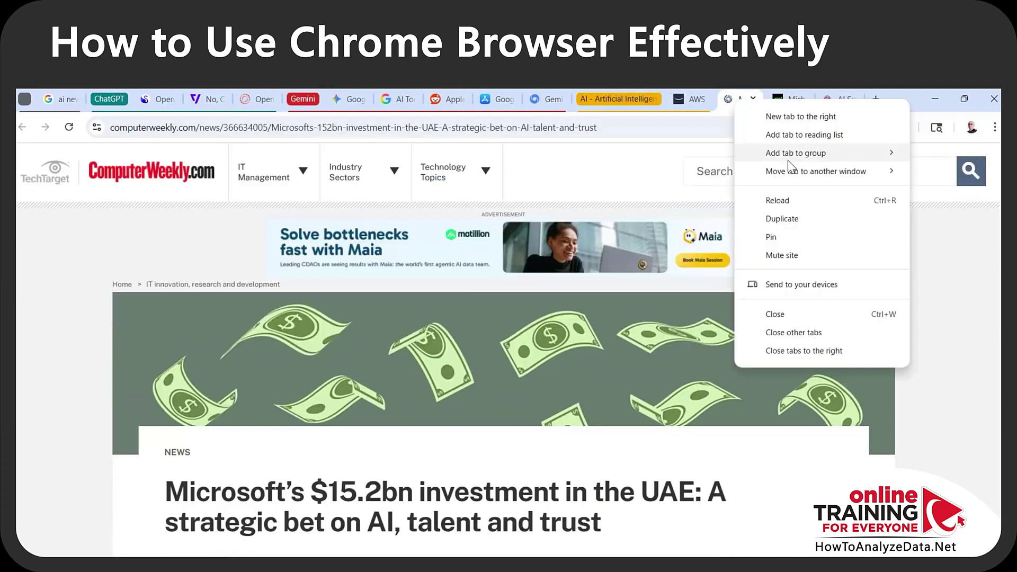
left_click(788, 100)
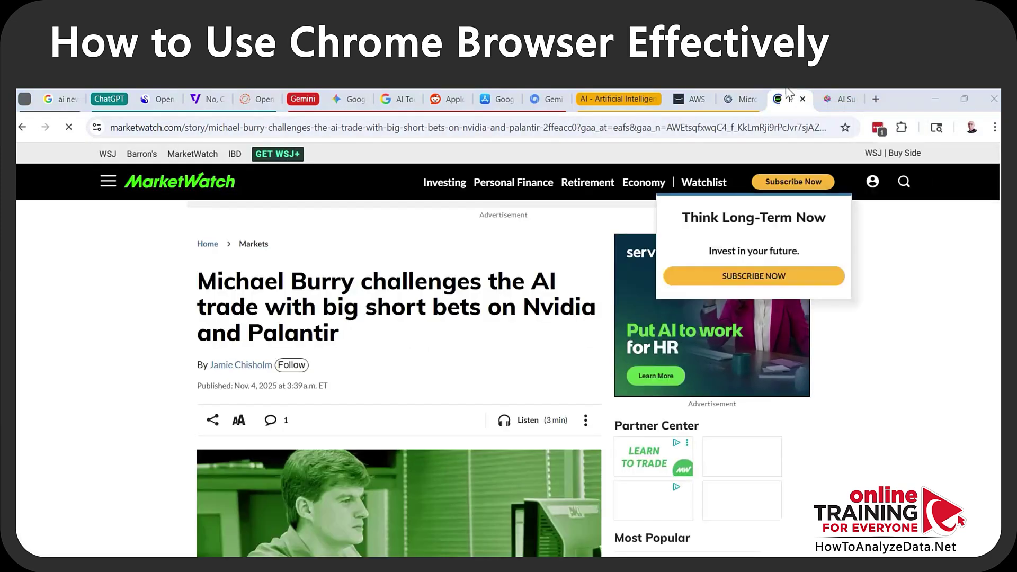
right_click(805, 101)
mouse_move(872, 154)
left_click(737, 237)
left_click(843, 100)
scroll(651, 353, "down", 15)
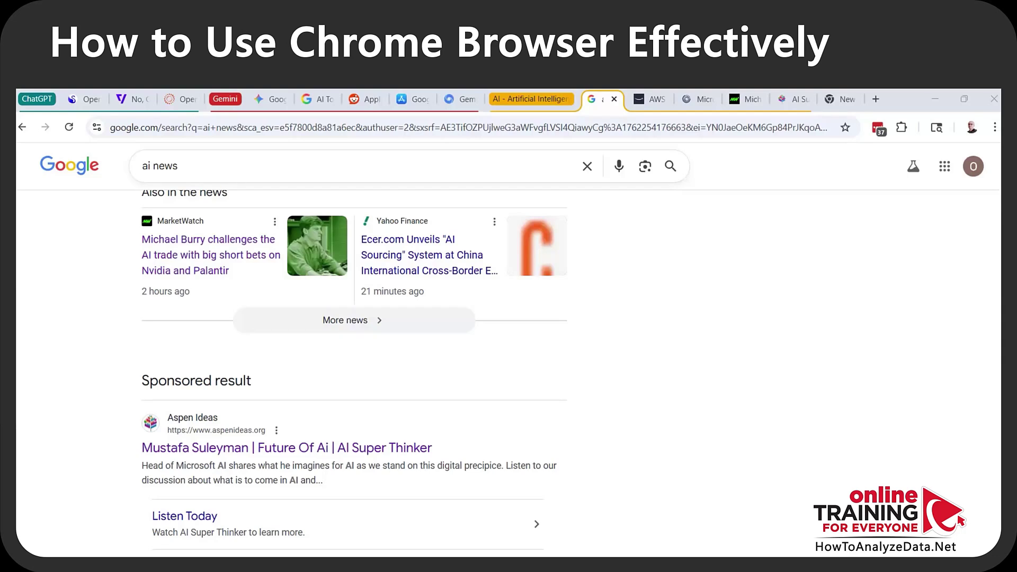
Step: Move the AI - Artificial Intelligence group ahead of the Gemini group and collapse all three tab groups
left_click(40, 101)
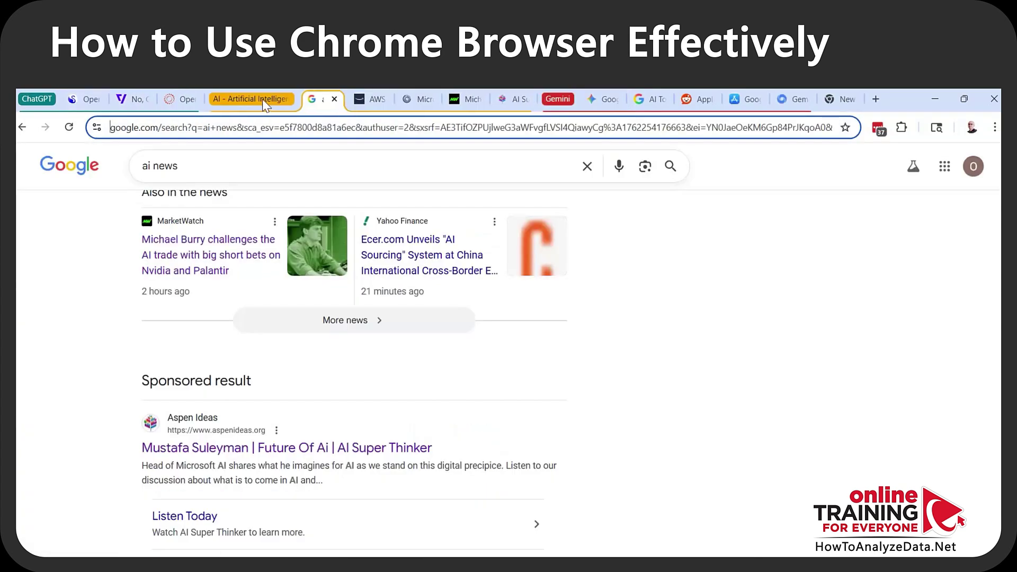
left_click(262, 99)
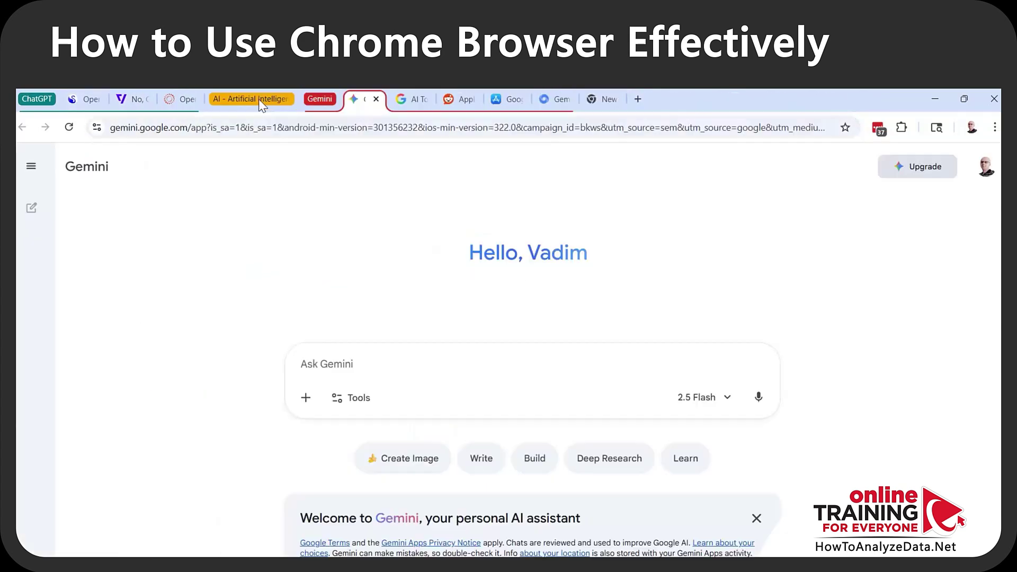
left_click(320, 100)
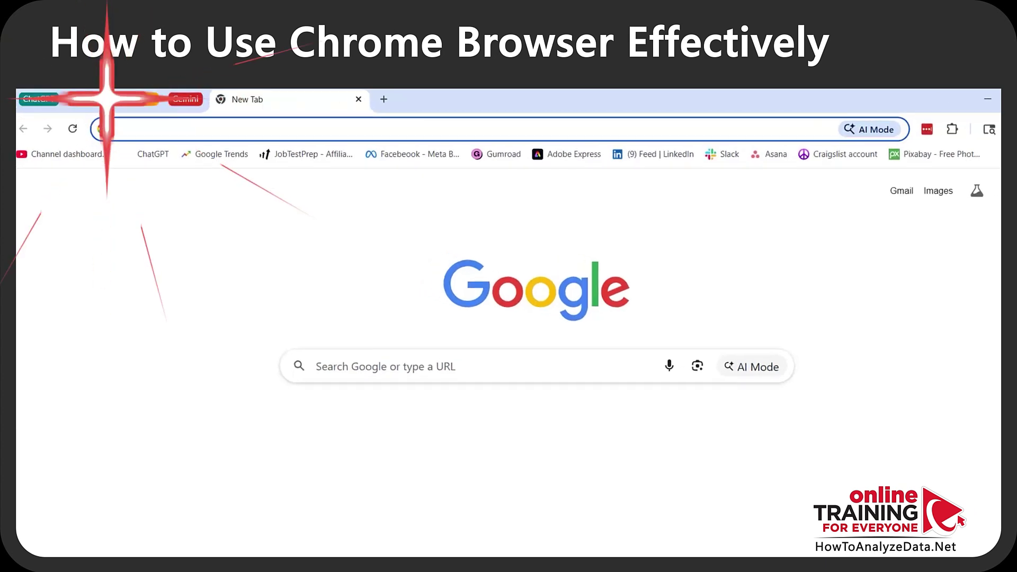
Step: Move the AI - Artificial Intelligence group to a new window and view its AWS and Microsoft tabs
right_click(109, 99)
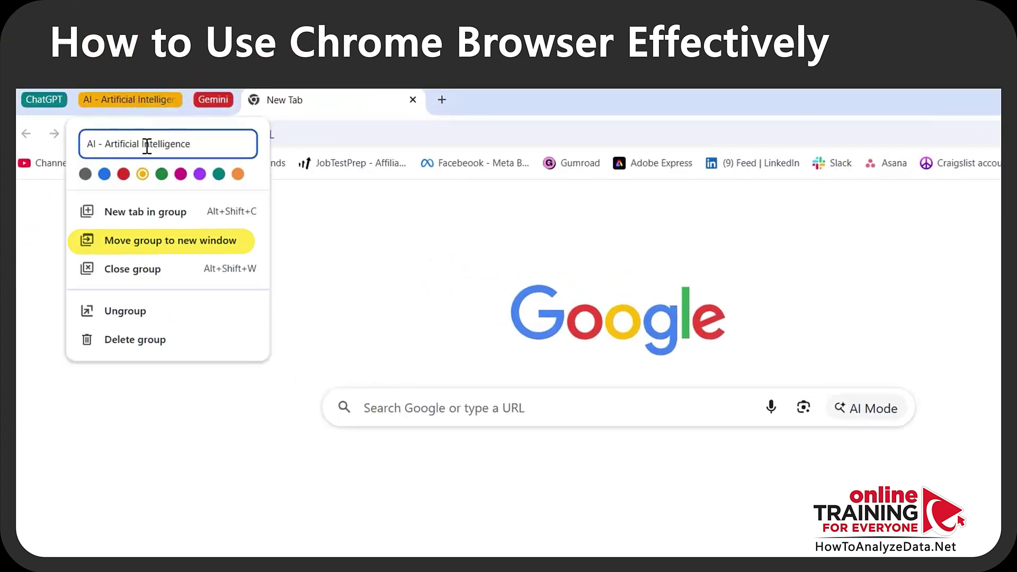
left_click(167, 248)
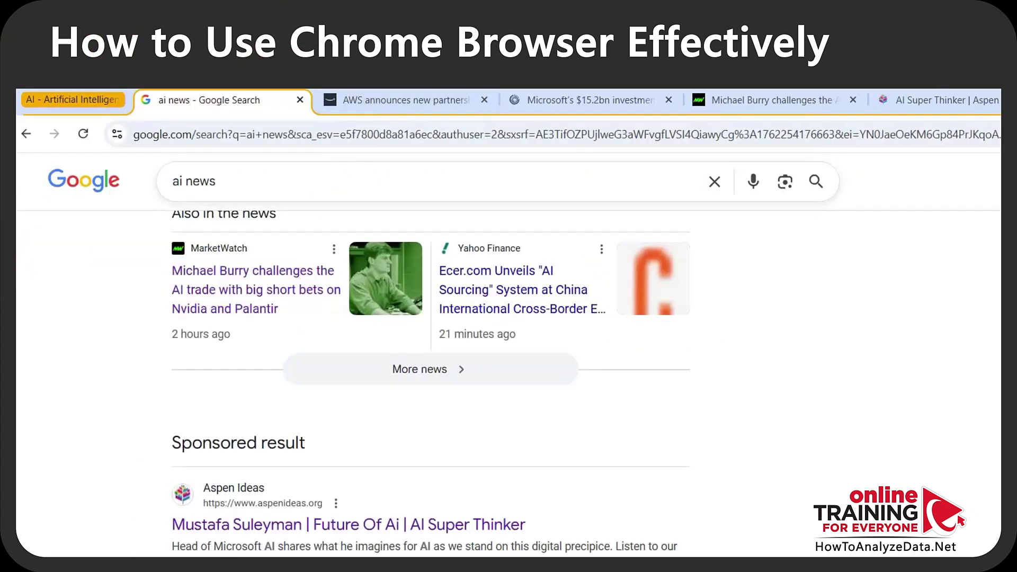
left_click(424, 101)
left_click(567, 101)
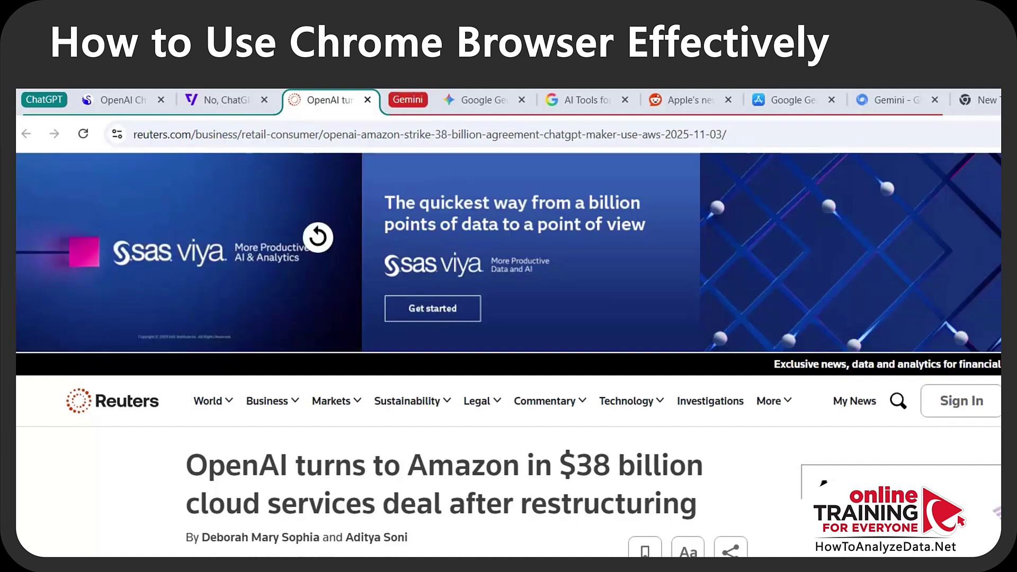
Step: Open the Reuters article on the OpenAI and Amazon deal in reading mode and widen the reading pane
scroll(509, 355, "down", 20)
scroll(466, 392, "down", 20)
scroll(96, 386, "down", 12)
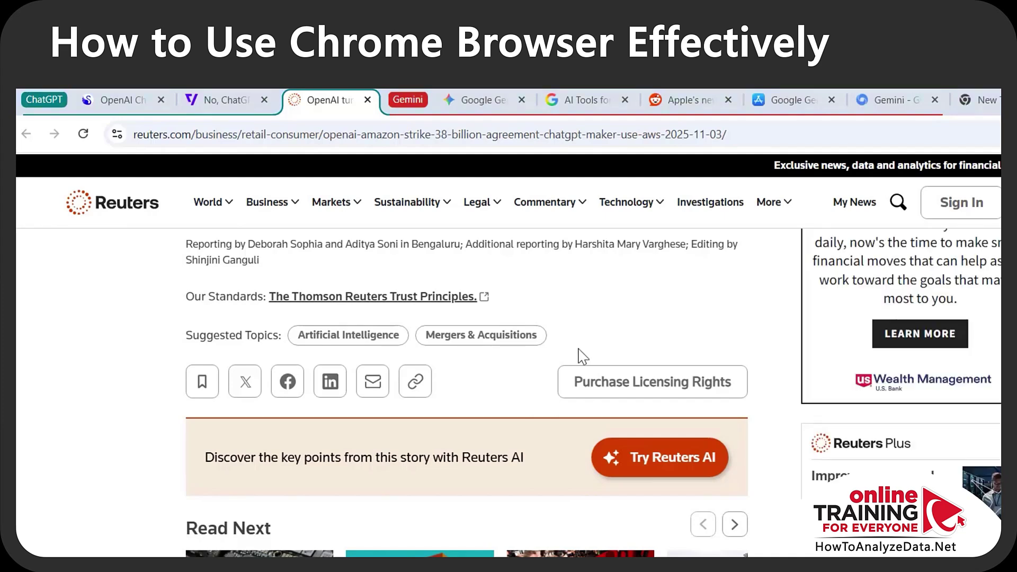
right_click(586, 299)
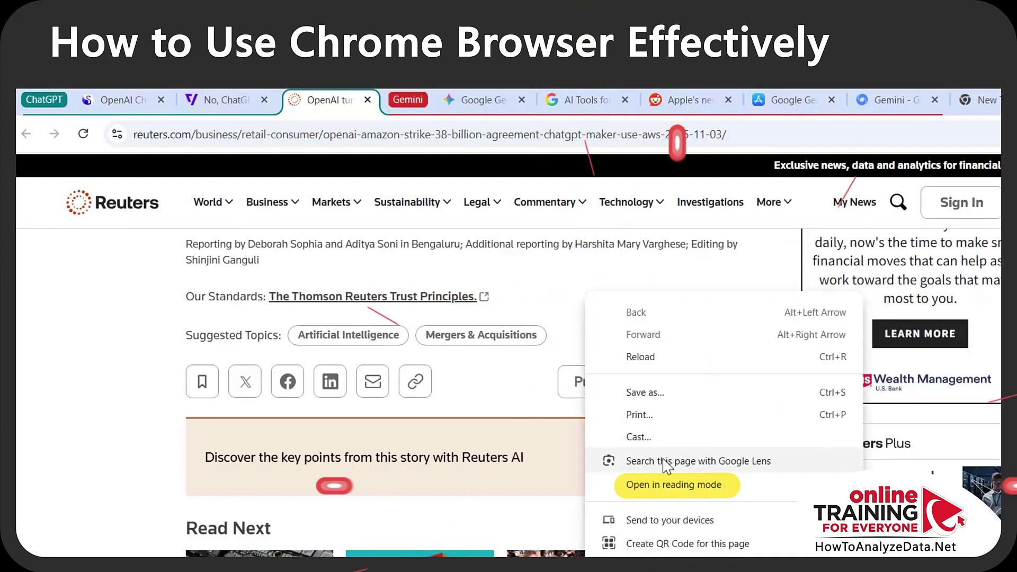
left_click(683, 490)
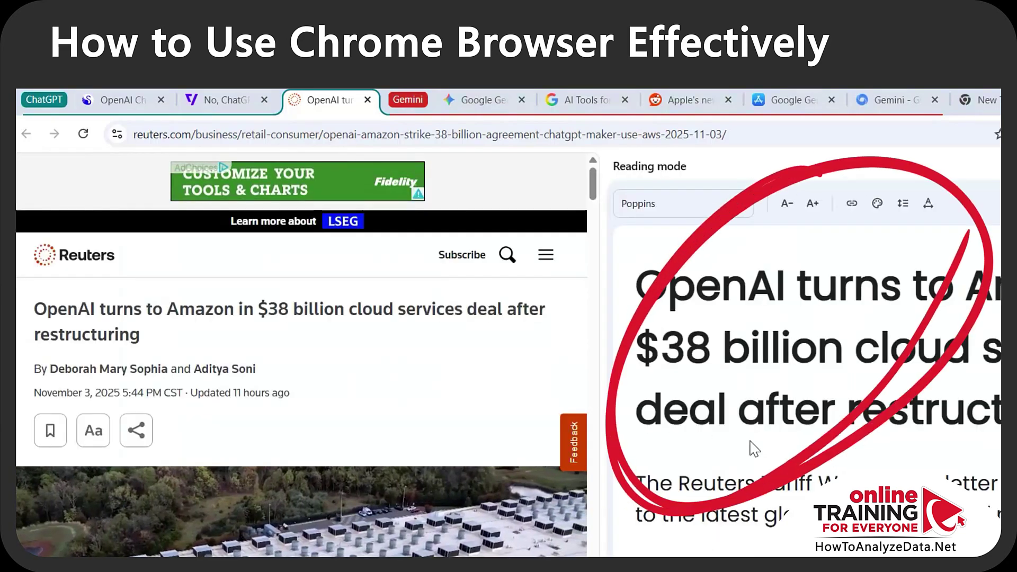
left_click_drag(598, 422, 42, 397)
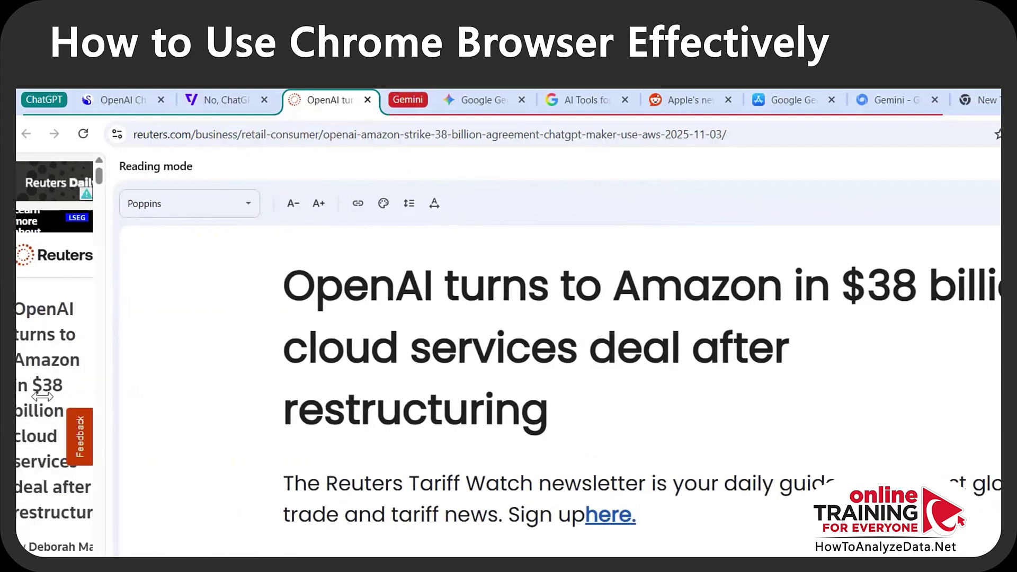
Step: Decrease and re-increase the reading mode text size, and turn off the article's links
left_click(294, 206)
left_click(318, 207)
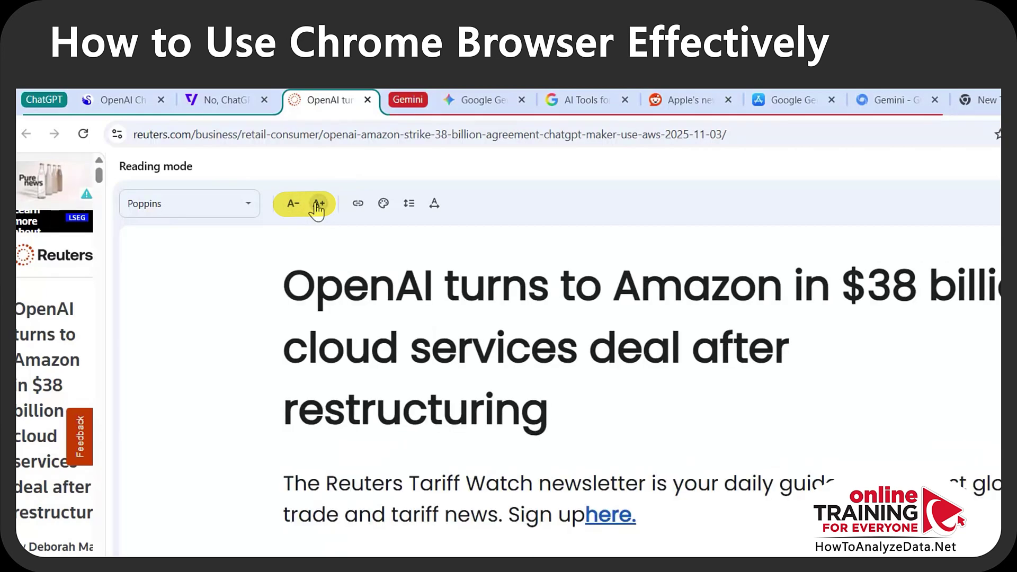
left_click(359, 206)
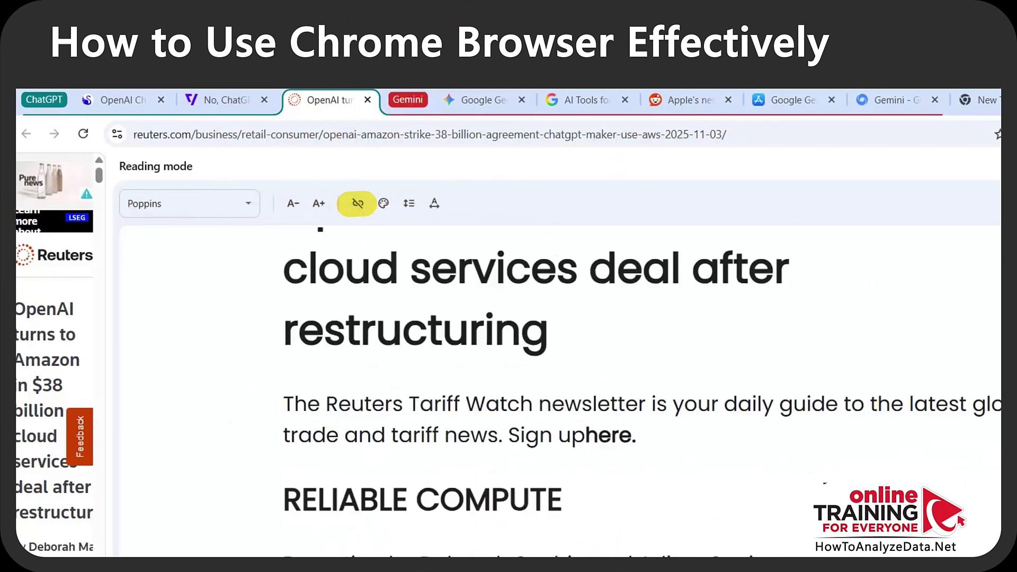
Step: Try a colour theme in reading mode, and set the theme to yellow
left_click(384, 204)
left_click(432, 292)
left_click(383, 204)
left_click(432, 322)
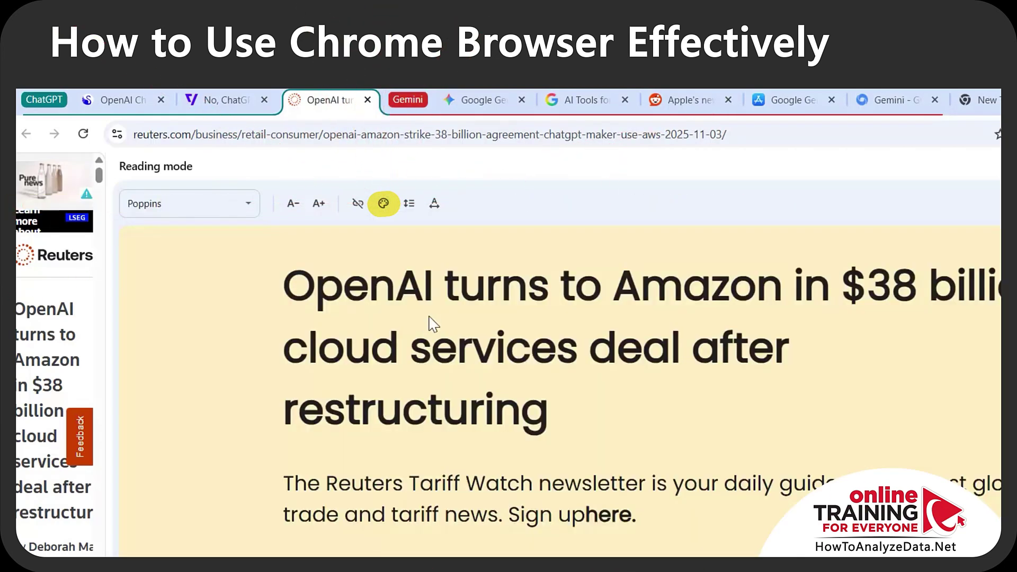
Step: Reduce the line spacing and change the letter spacing of the reading mode text
left_click(409, 203)
left_click(456, 244)
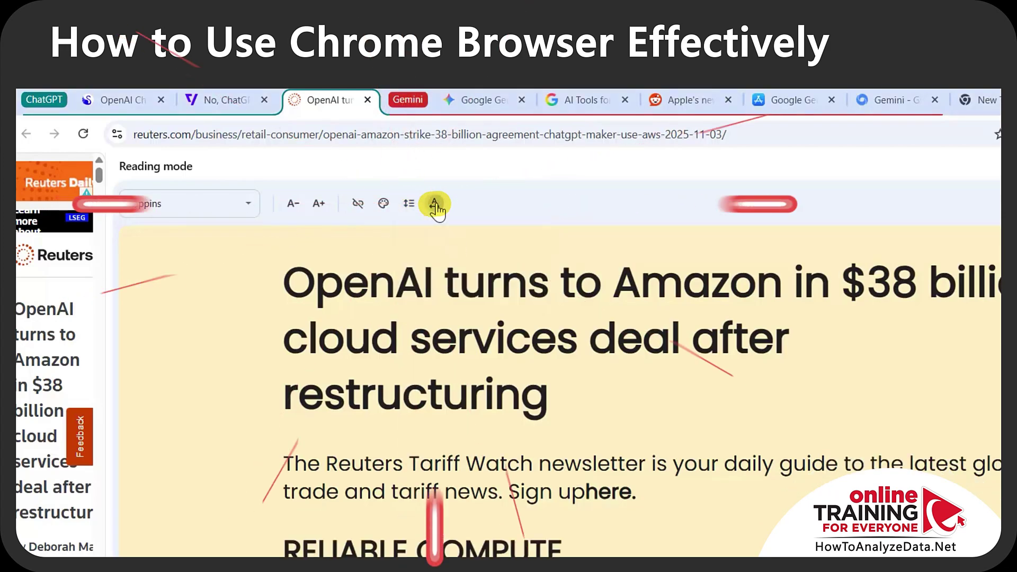
left_click(435, 205)
left_click(481, 264)
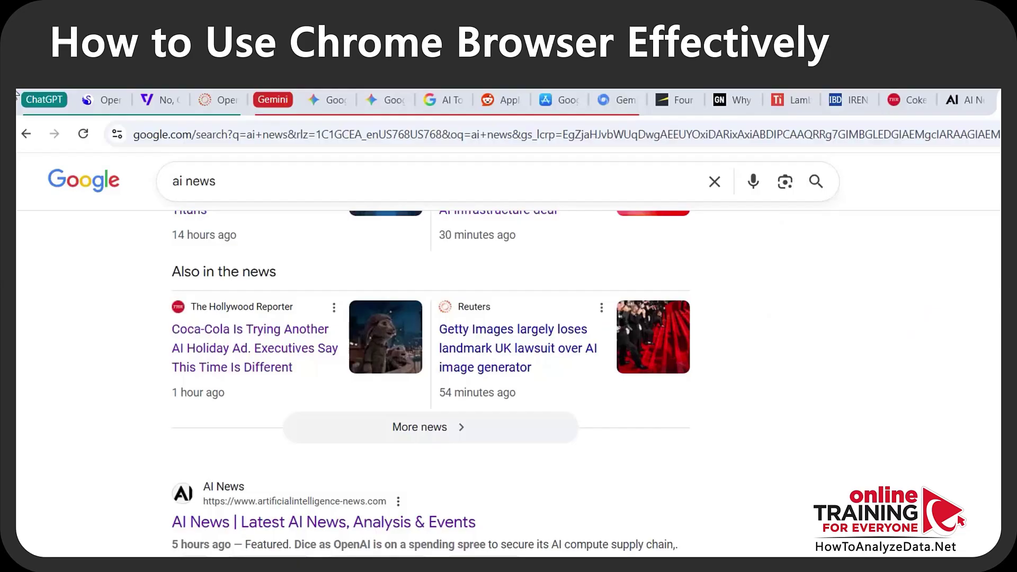
Step: Look through the tabs of the ChatGPT and Gemini groups one after another
left_click(90, 100)
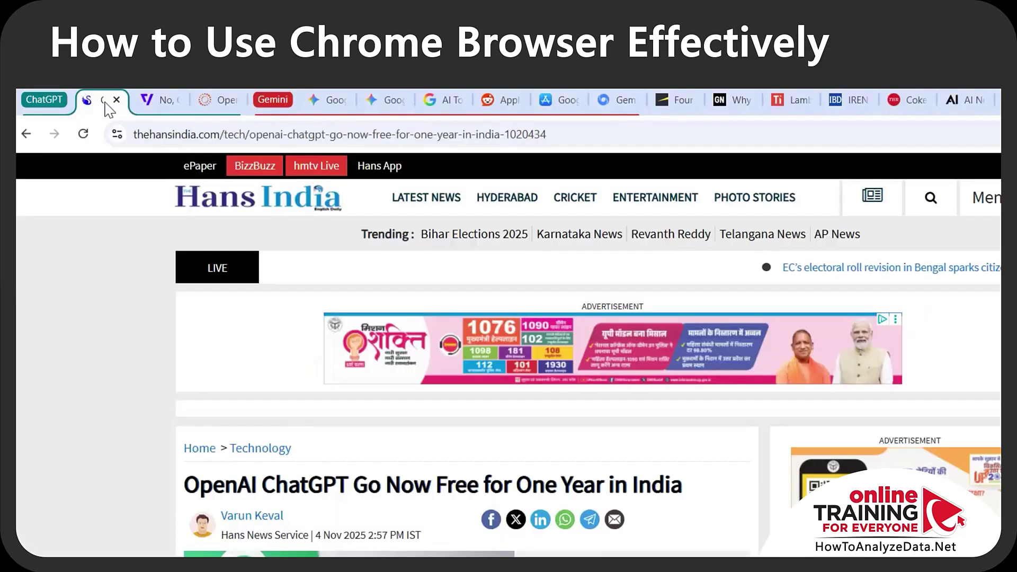
left_click(170, 101)
left_click(222, 100)
left_click(326, 100)
left_click(388, 101)
left_click(451, 101)
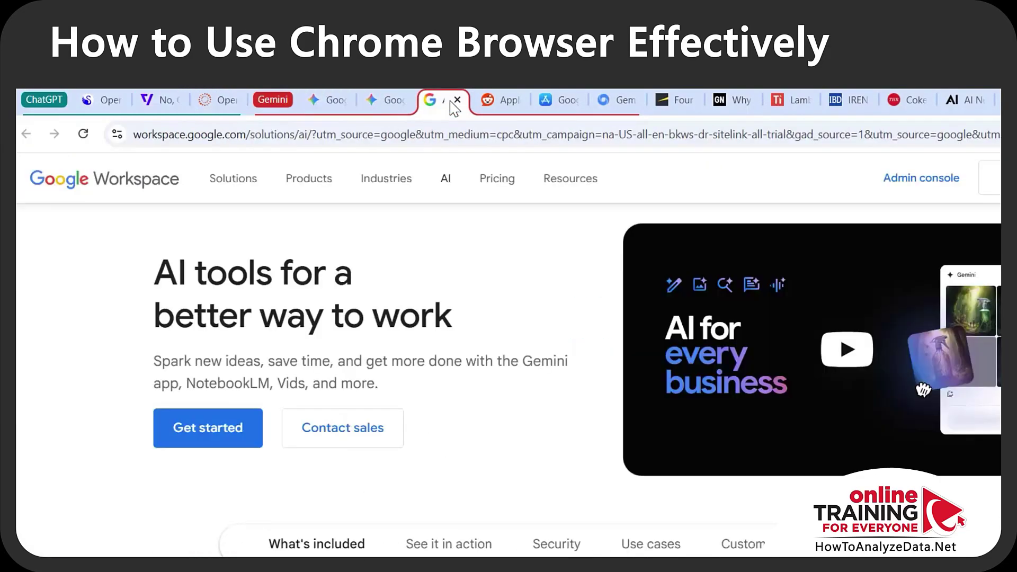
left_click(500, 100)
left_click(561, 101)
left_click(620, 100)
Step: Accept all cookies on the EY page and view the remaining ungrouped tabs through to AI News
left_click(679, 103)
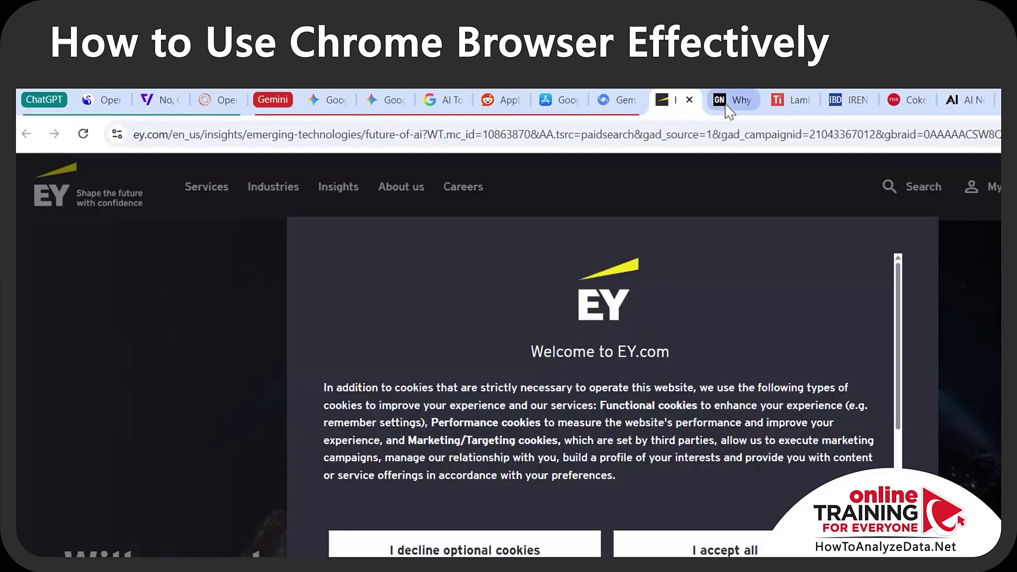
left_click(711, 551)
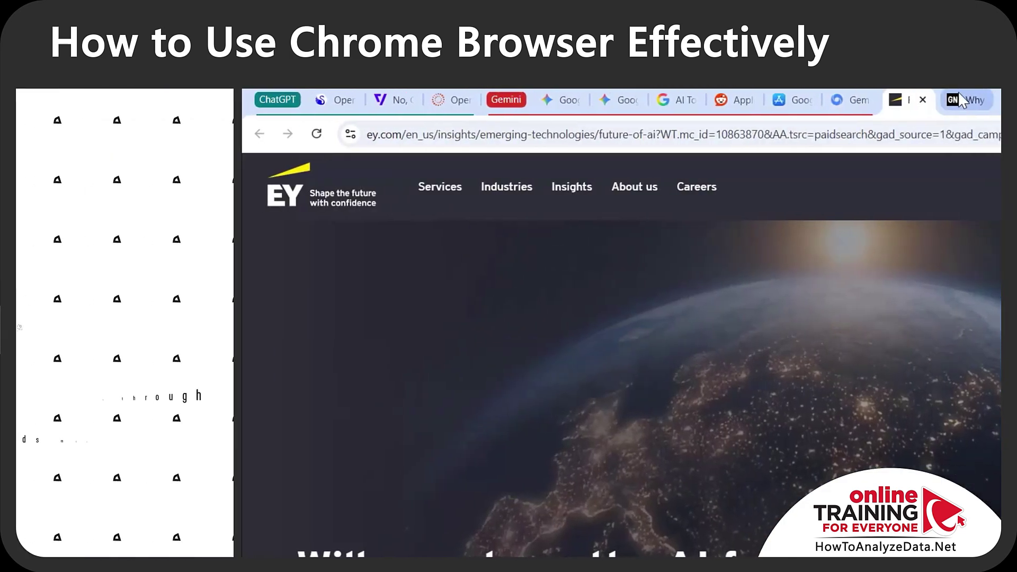
left_click(728, 100)
left_click(789, 100)
left_click(848, 101)
left_click(906, 101)
key("ctrl+Tab")
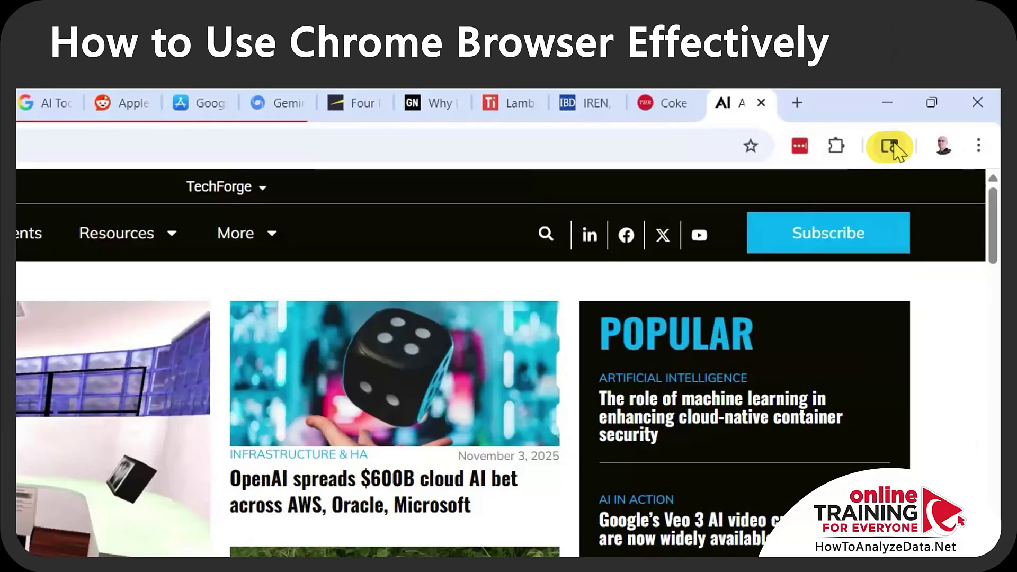
Step: Open the tab search and look through the list of open tabs
left_click(893, 147)
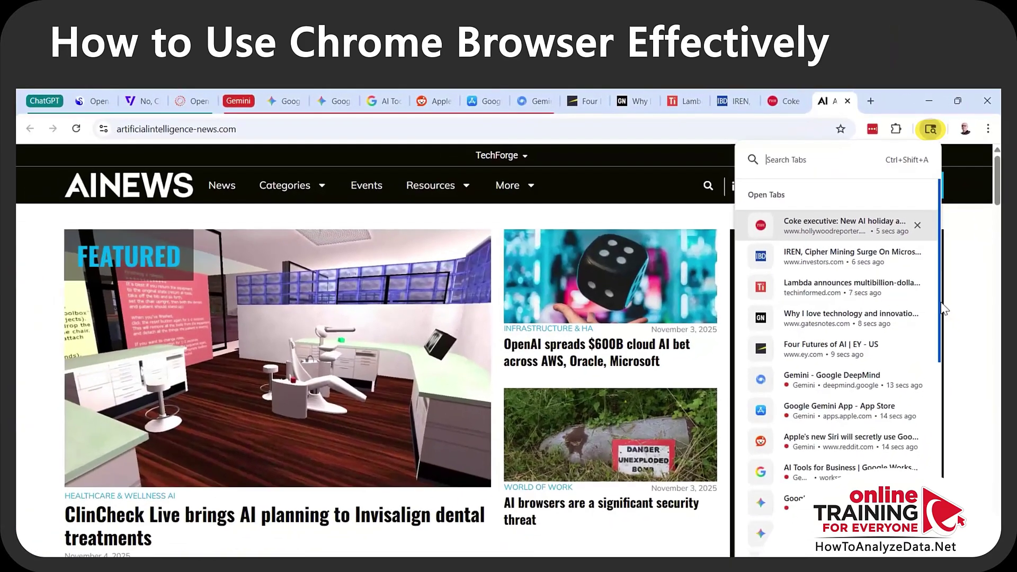
left_click_drag(938, 319, 941, 546)
scroll(837, 345, "up", 10)
left_click_drag(943, 286, 945, 241)
left_click_drag(944, 256, 941, 335)
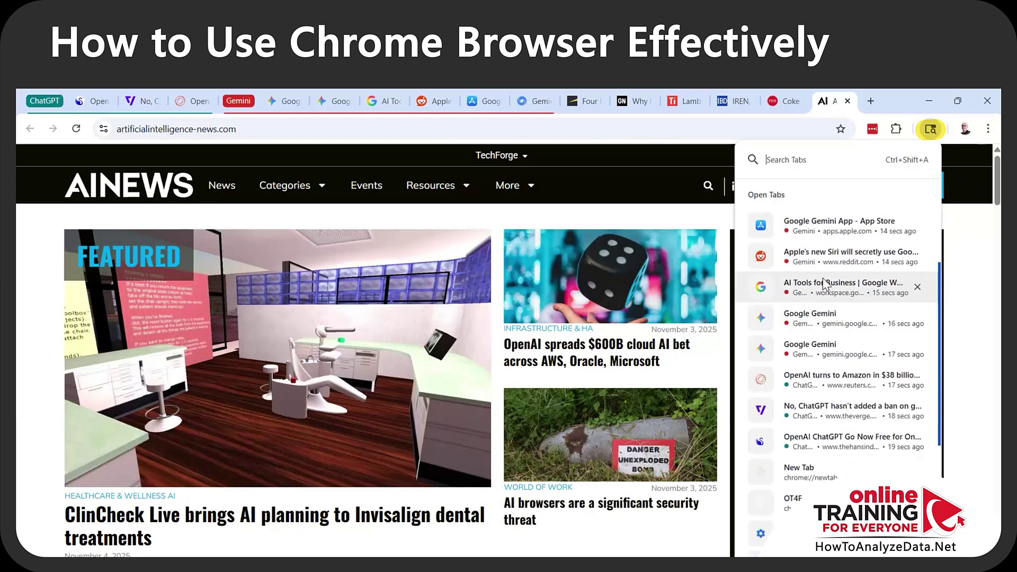
Step: Search the open tabs for "gemini", and reopen and close the tab search
left_click(778, 159)
type("gemini")
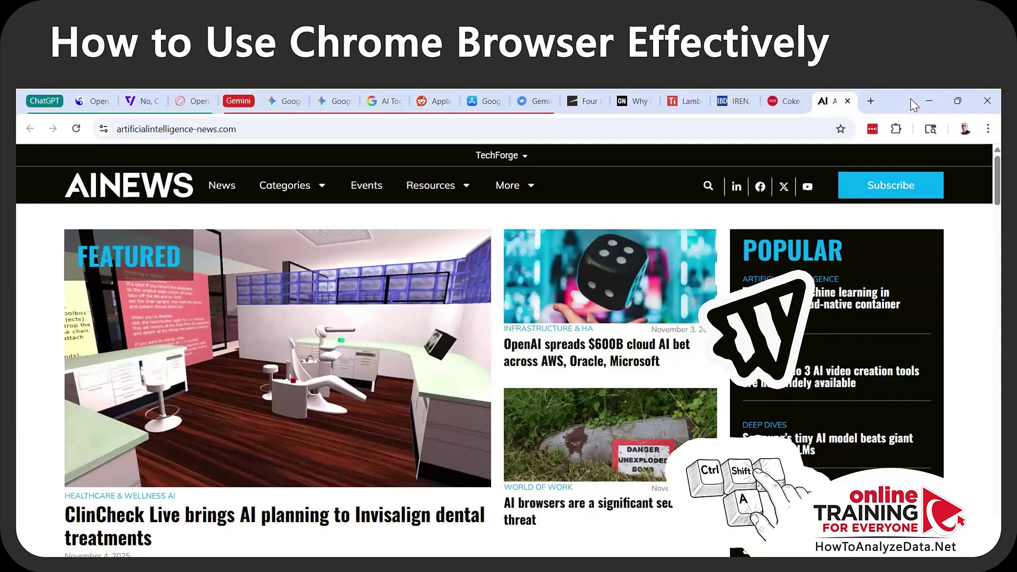
key("ctrl+shift+a")
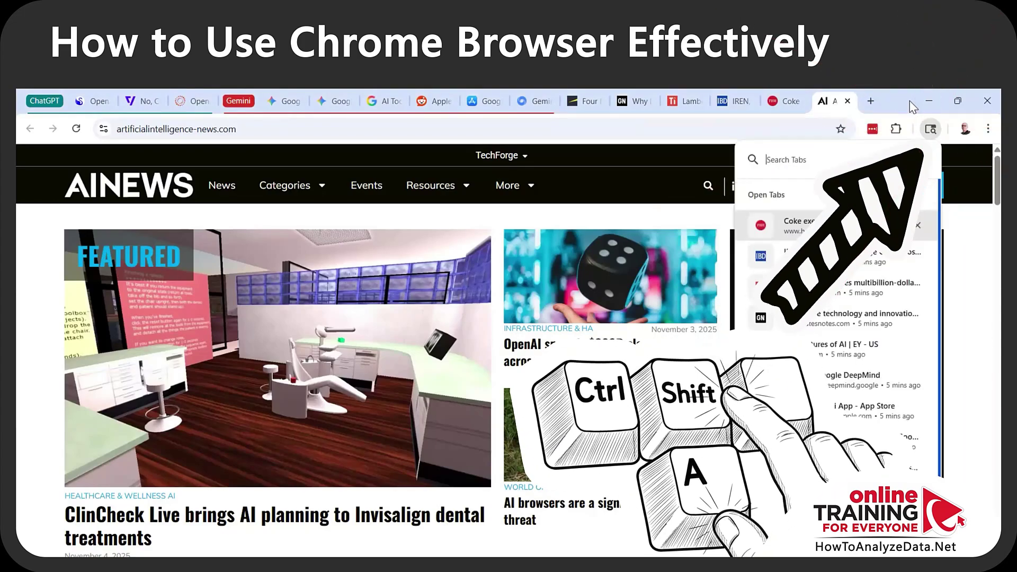
key("Escape")
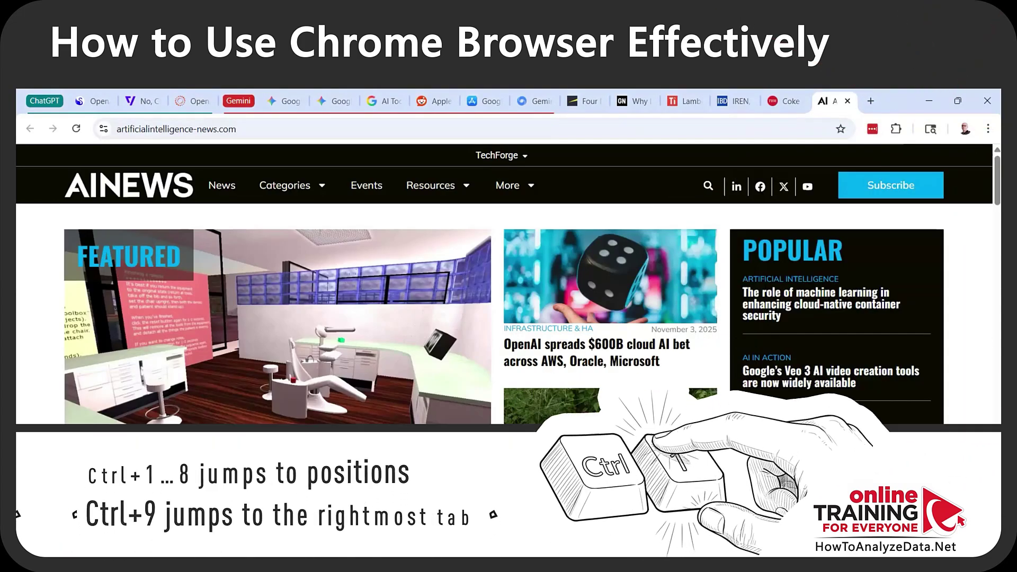
Step: Jump directly to each of the first seven tabs in order, from position 1 to 7
key("ctrl+1")
key("ctrl+2")
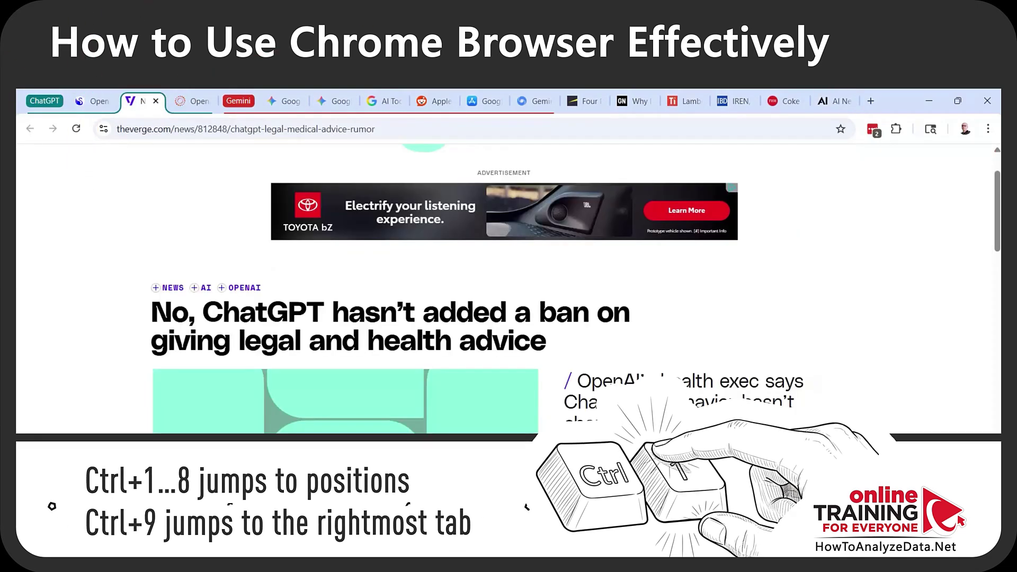
key("ctrl+3")
key("ctrl+4")
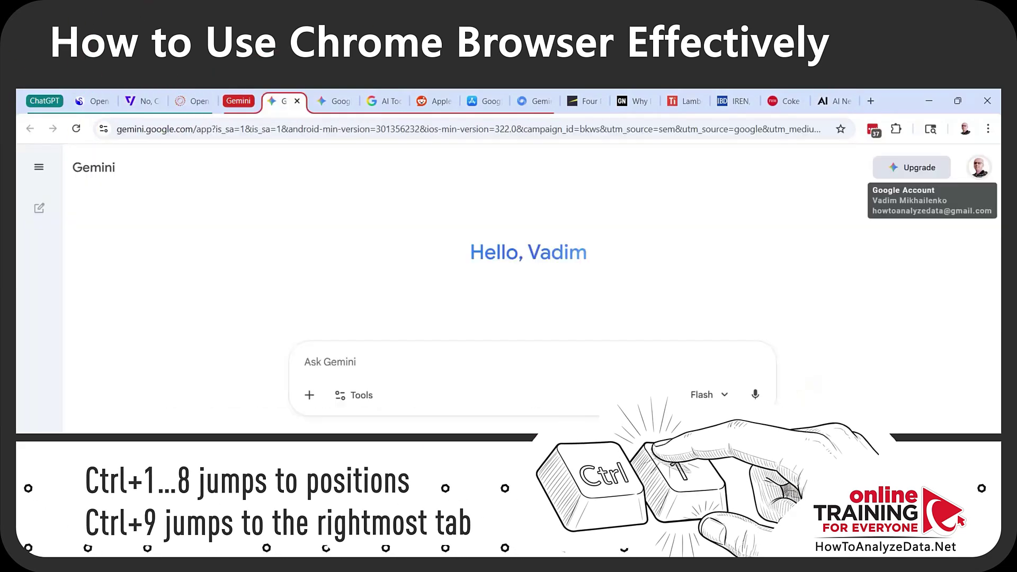
key("ctrl+5")
key("ctrl+6")
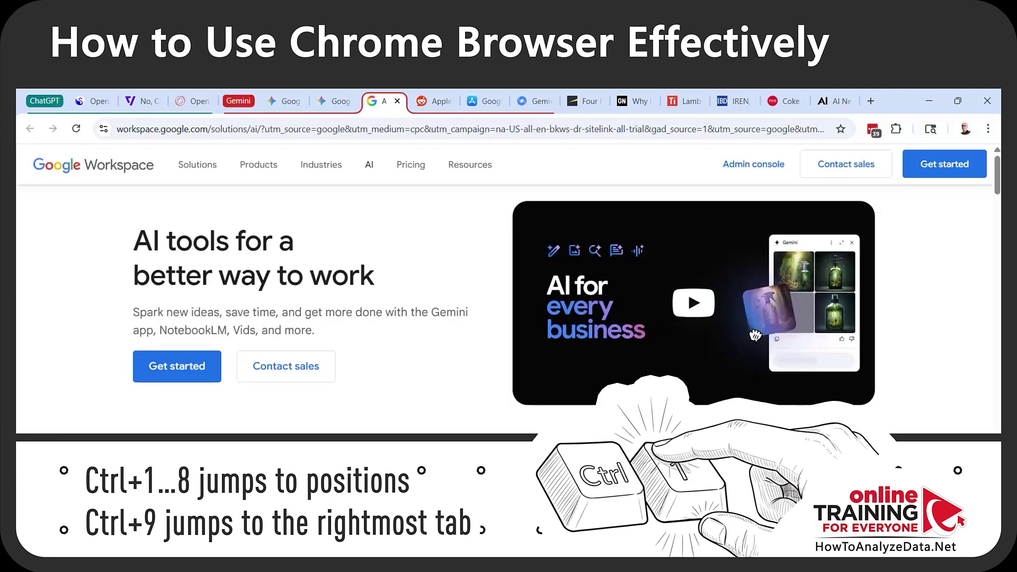
key("ctrl+7")
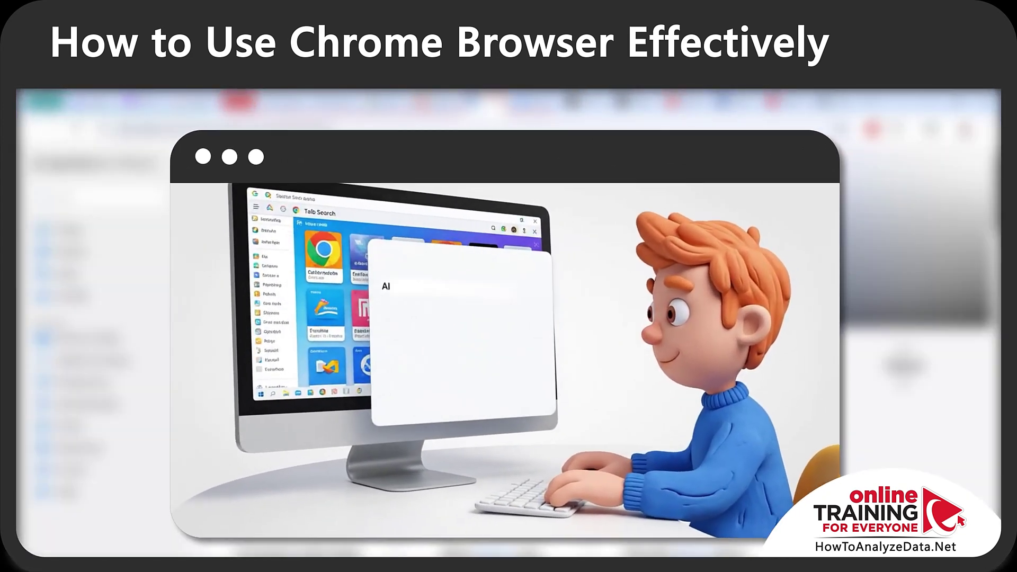